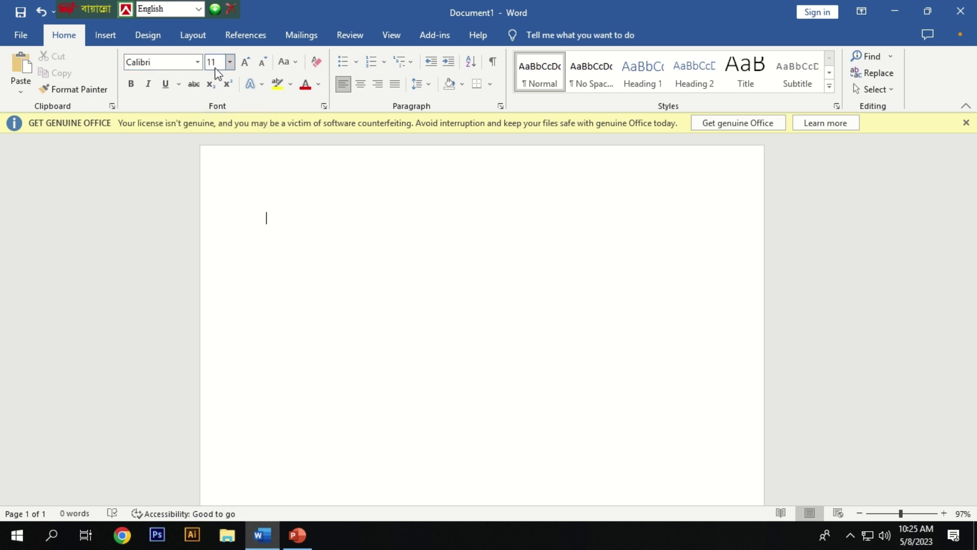
Close the open document without saving it, restart Word and create a new blank document.
left_click(972, 14)
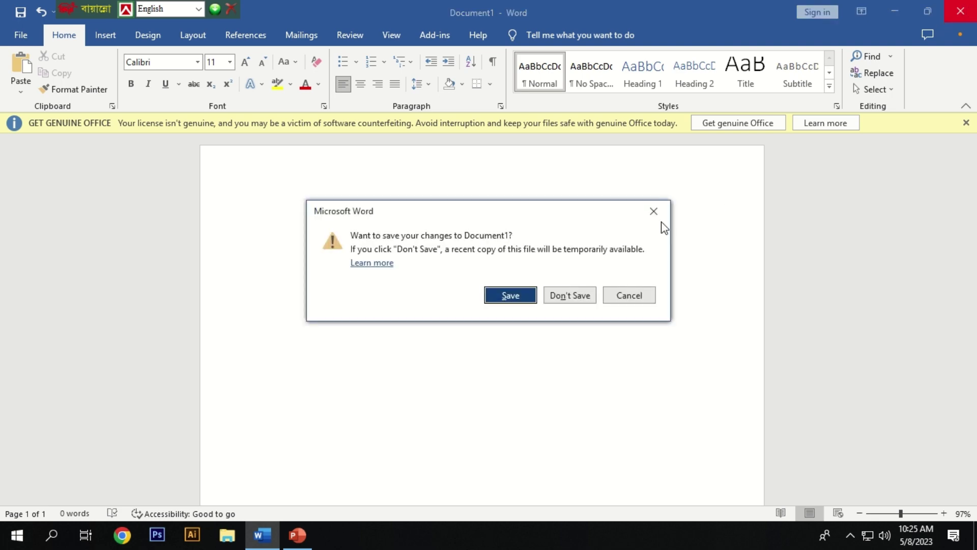
left_click(568, 295)
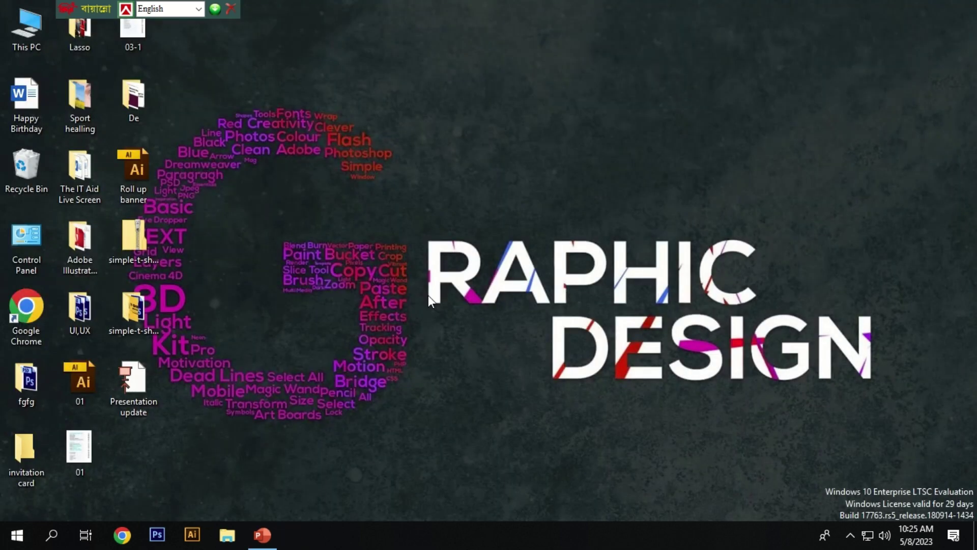
left_click(16, 535)
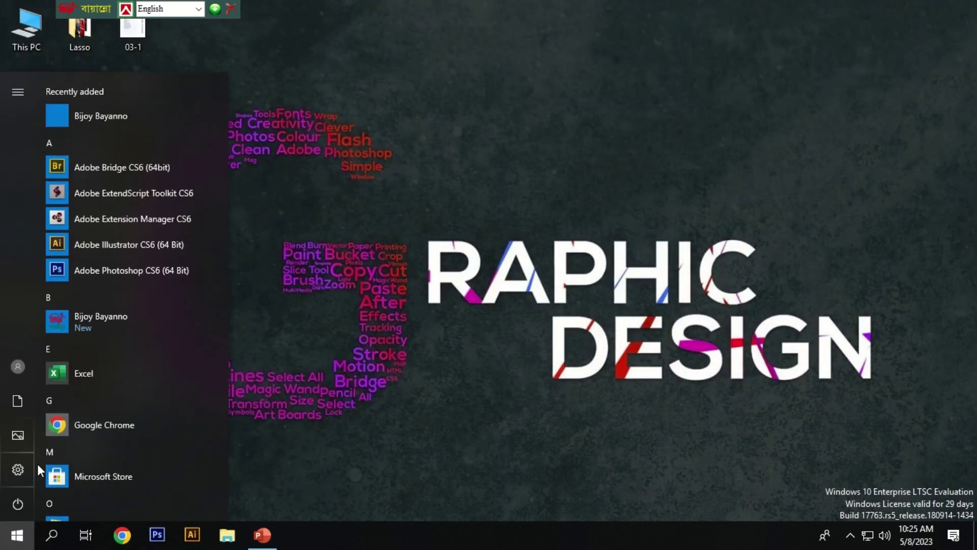
type("w")
left_click(83, 155)
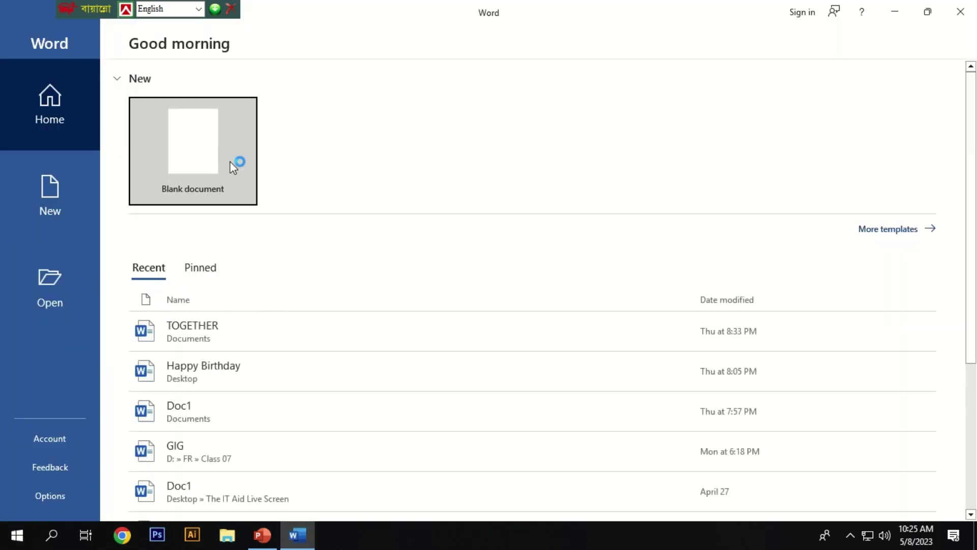
left_click(200, 156)
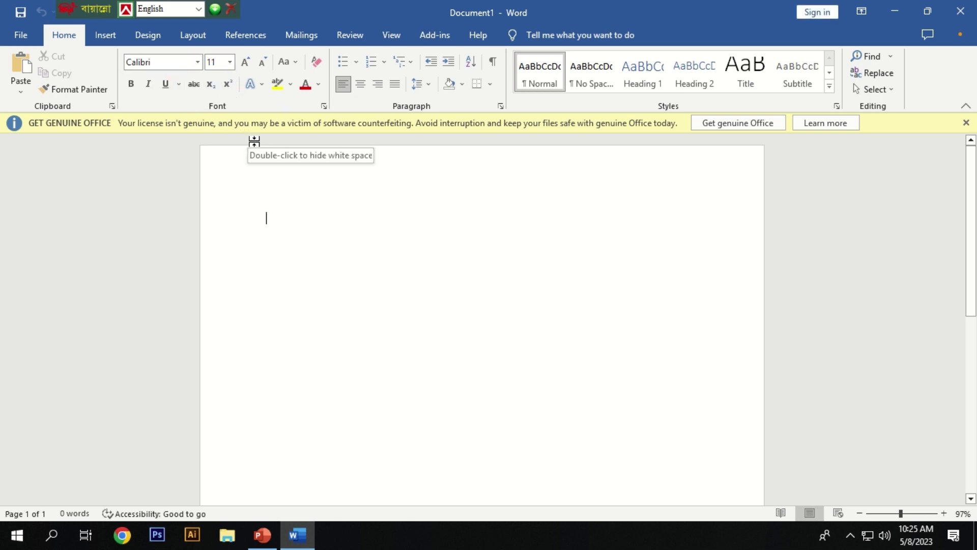
Choose Times New Roman as the font in the document's font settings.
left_click(324, 106)
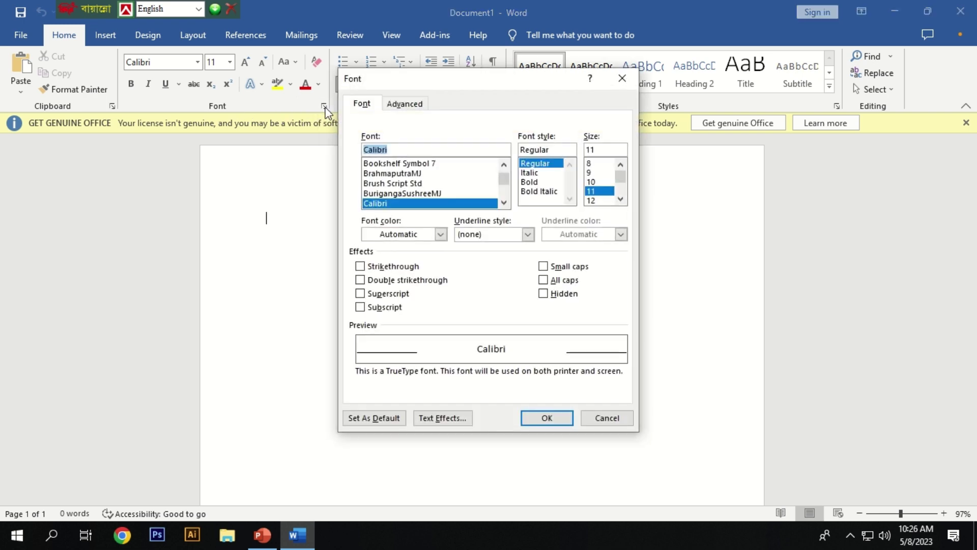
left_click(400, 149)
key("BackSpace")
key("BackSpace")
key("BackSpace")
key("BackSpace")
key("BackSpace")
key("BackSpace")
key("BackSpace")
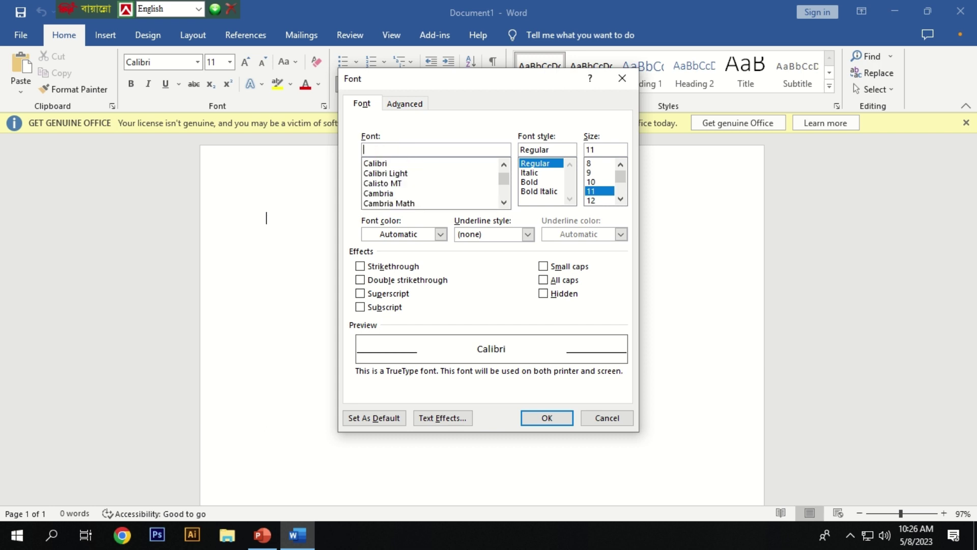
type("ti")
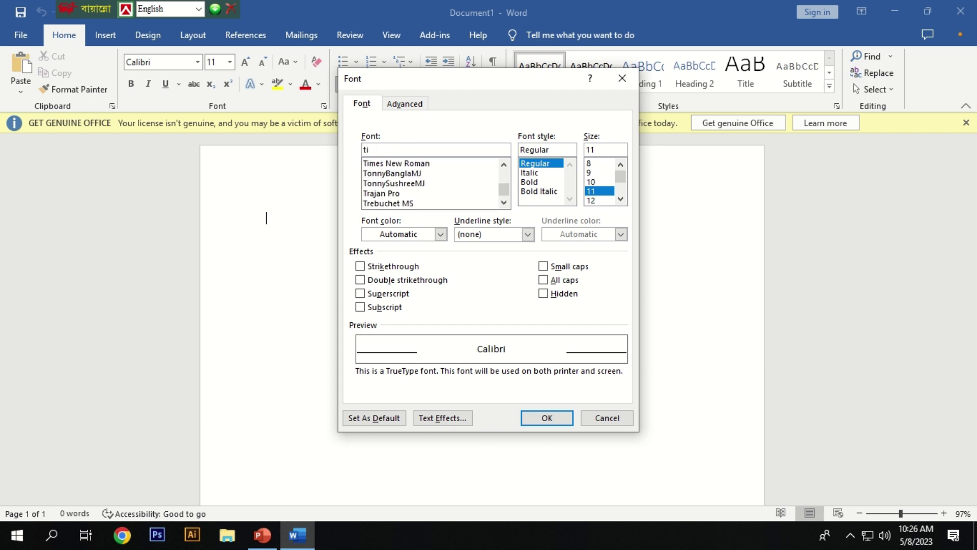
left_click(404, 164)
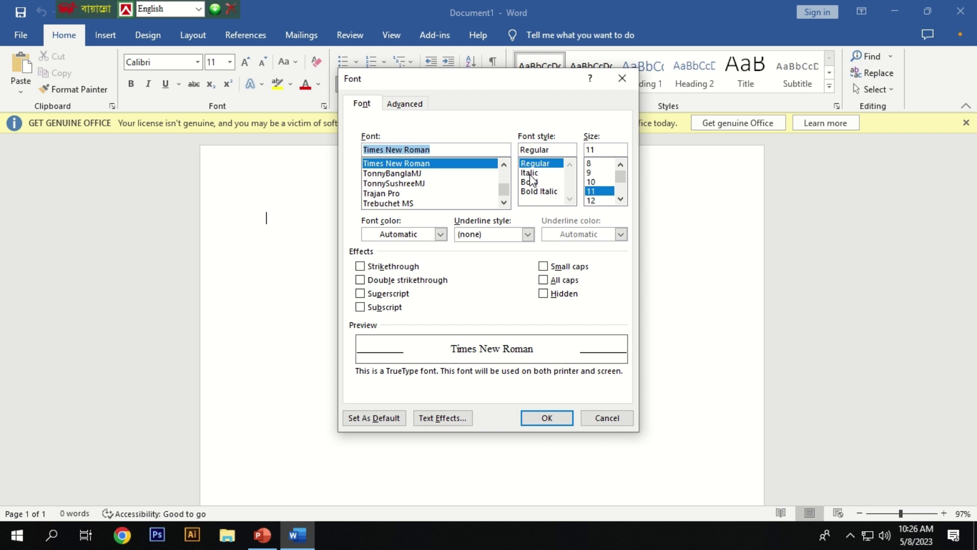
Set the font style to Bold Italic and the font size to 20.
left_click(531, 193)
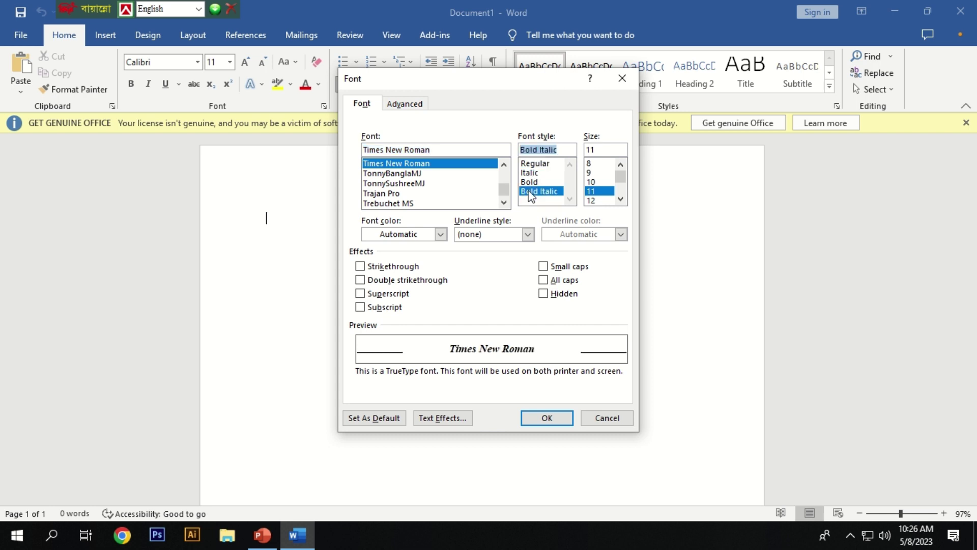
left_click(621, 199)
left_click(621, 199)
left_click(620, 199)
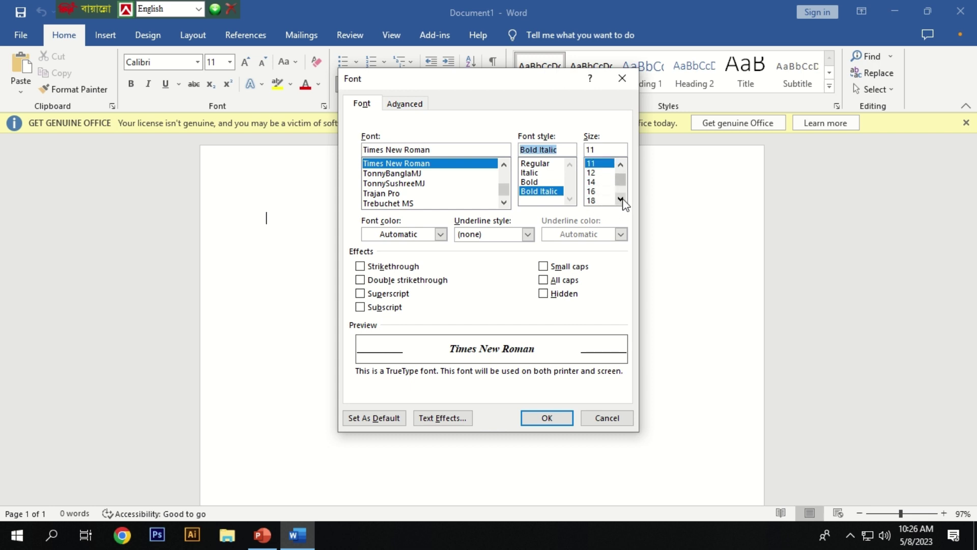
left_click(620, 199)
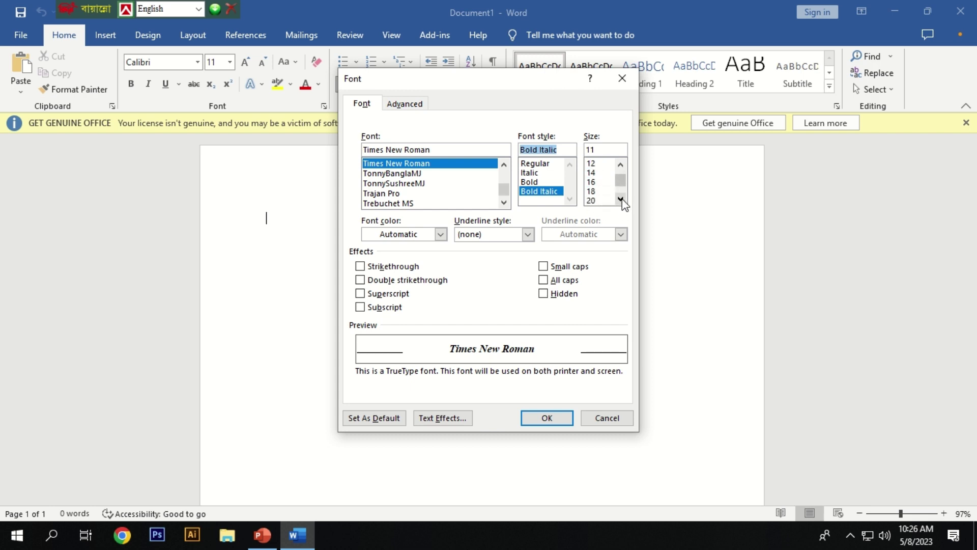
left_click(593, 200)
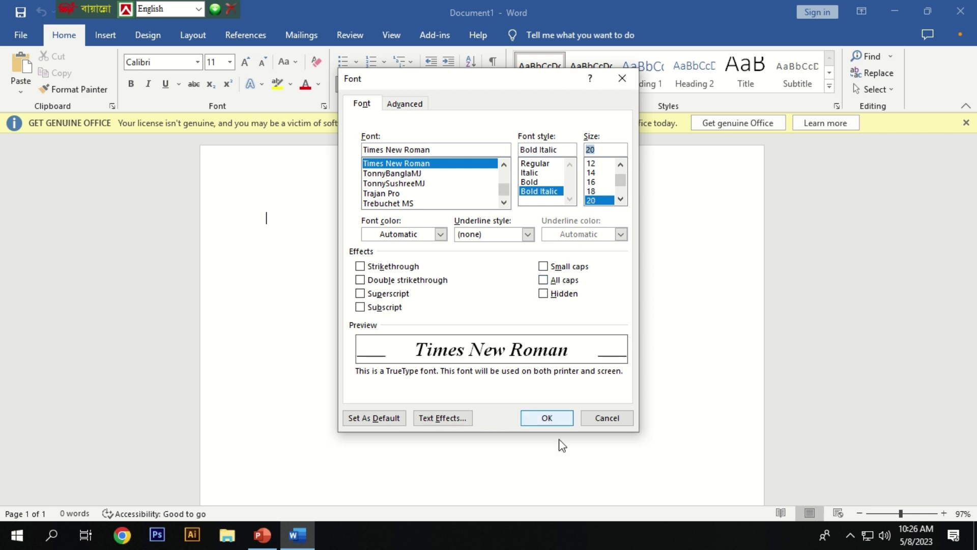
Make the chosen font settings the default for all documents based on the Normal template.
left_click(378, 419)
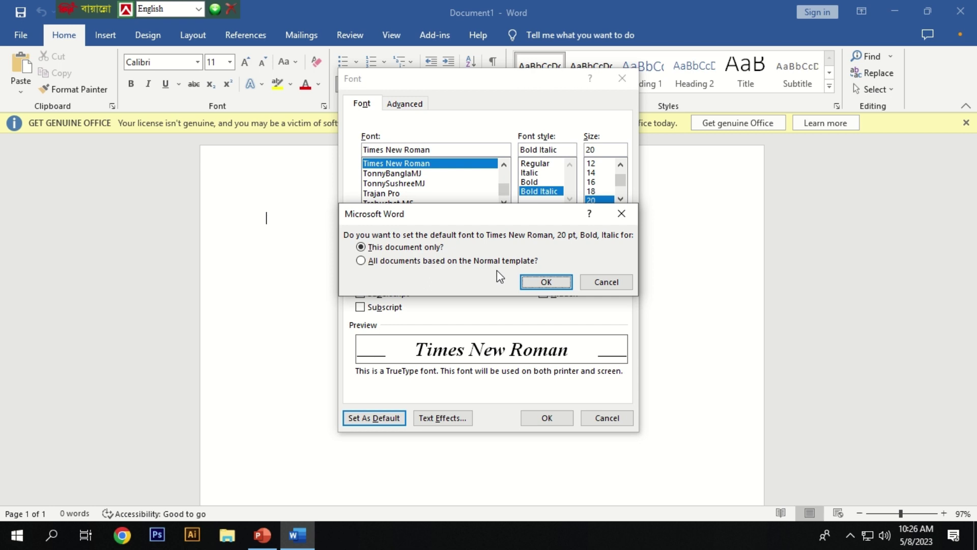
left_click(367, 260)
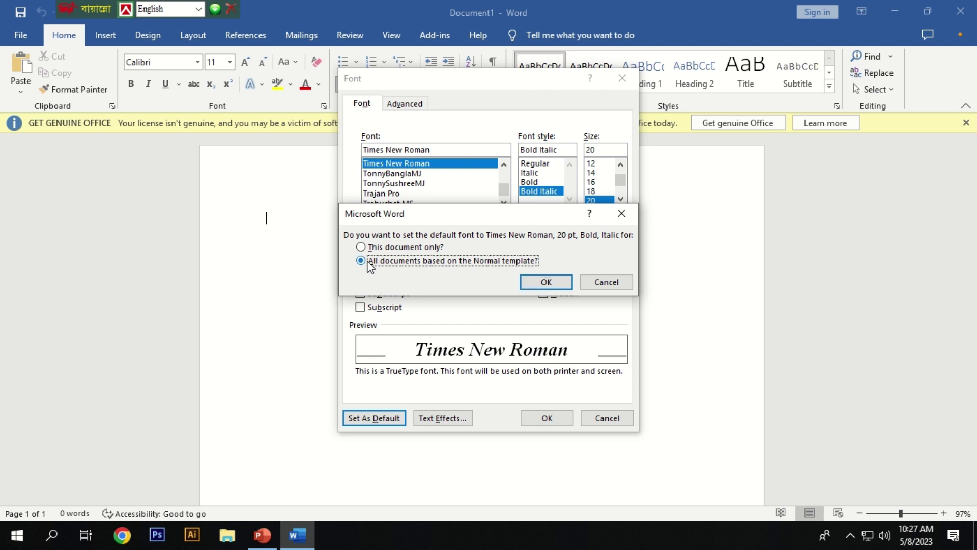
left_click(547, 283)
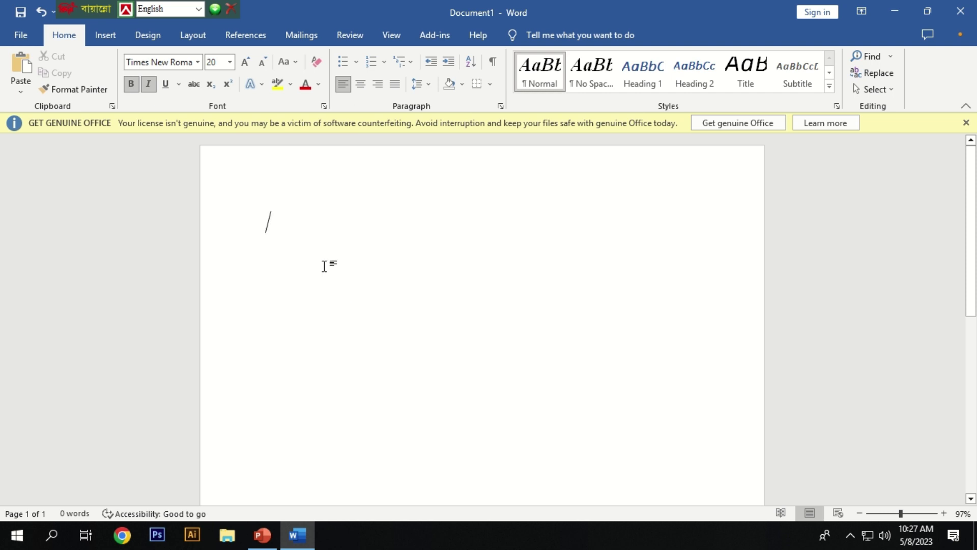
Write "The IT Aid" as sample text on the blank page.
type("the it a")
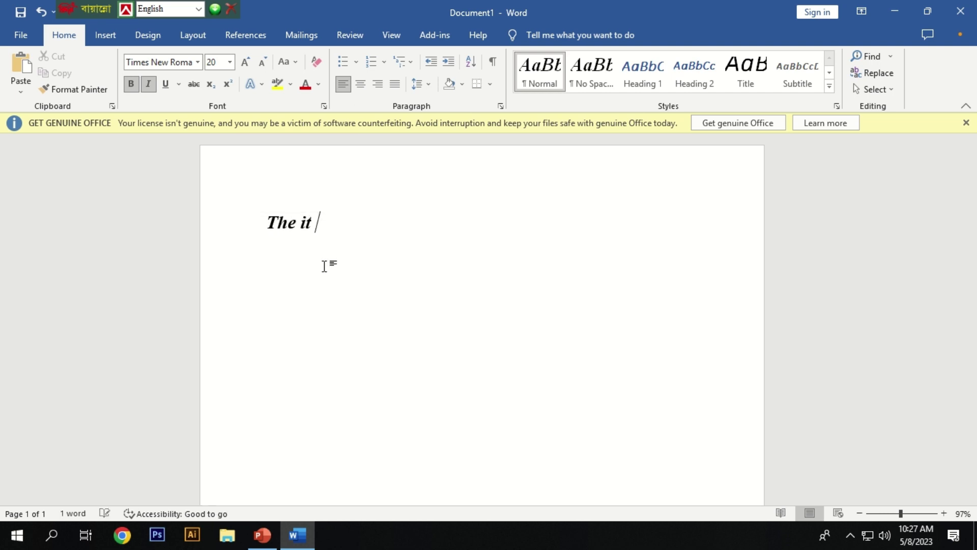
key("Return")
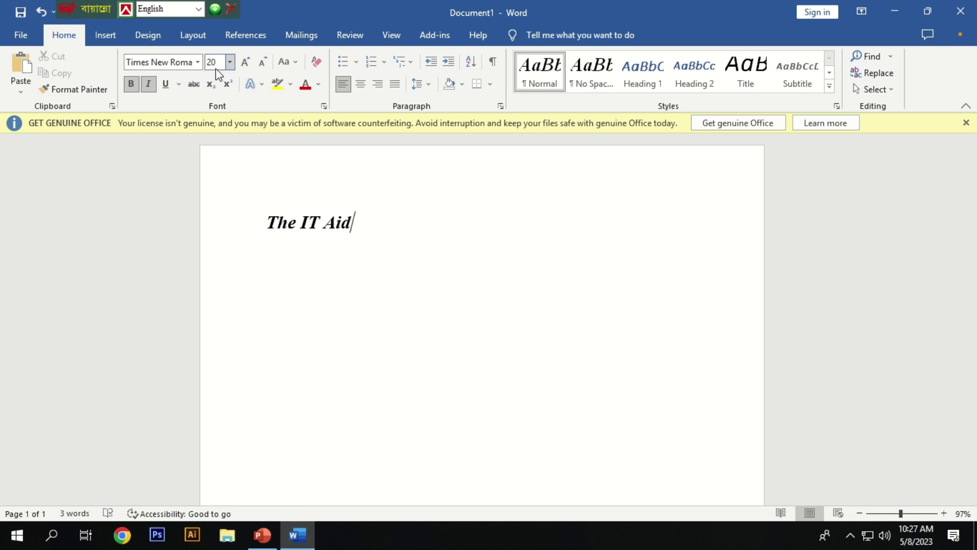
Discard the sample document without saving, relaunch Word and start a new blank document to check its default font.
left_click(960, 11)
left_click(573, 296)
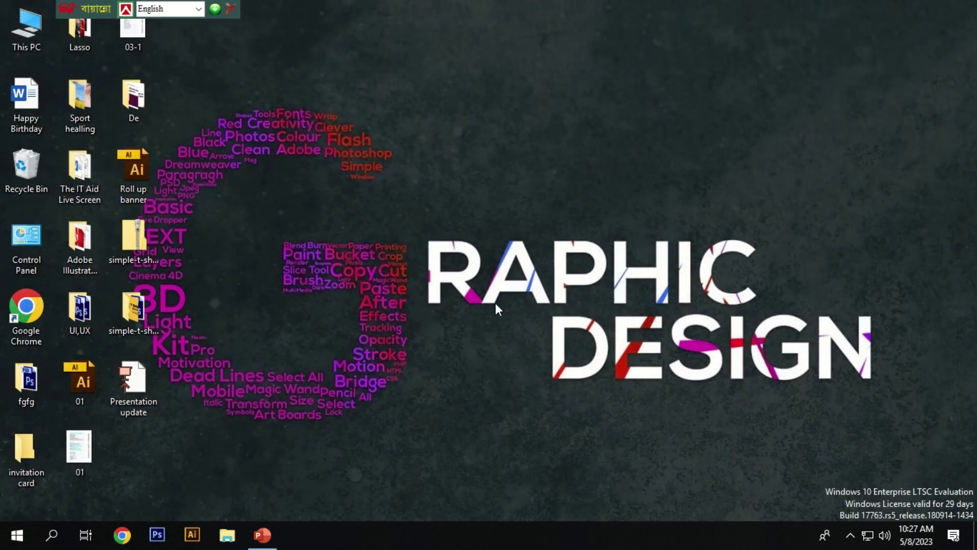
left_click(16, 535)
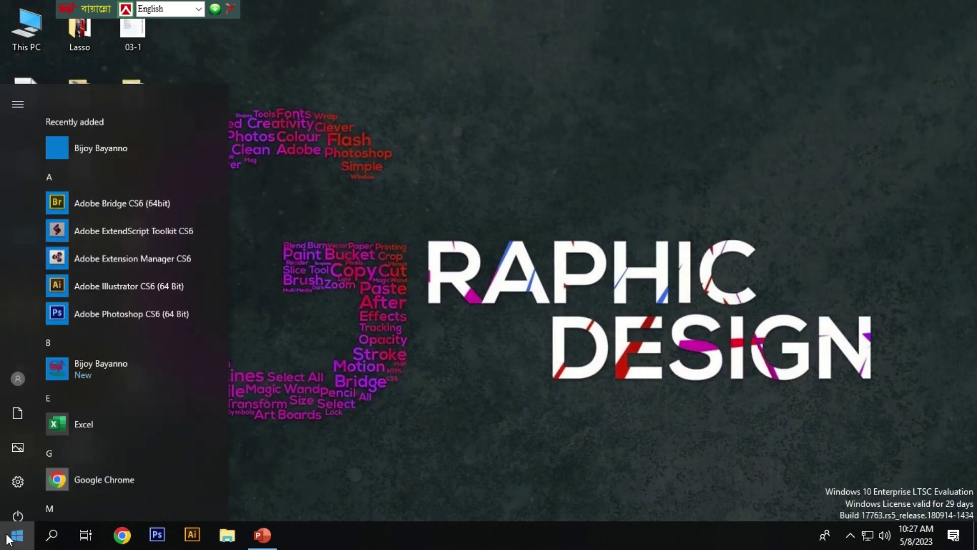
left_click(56, 453)
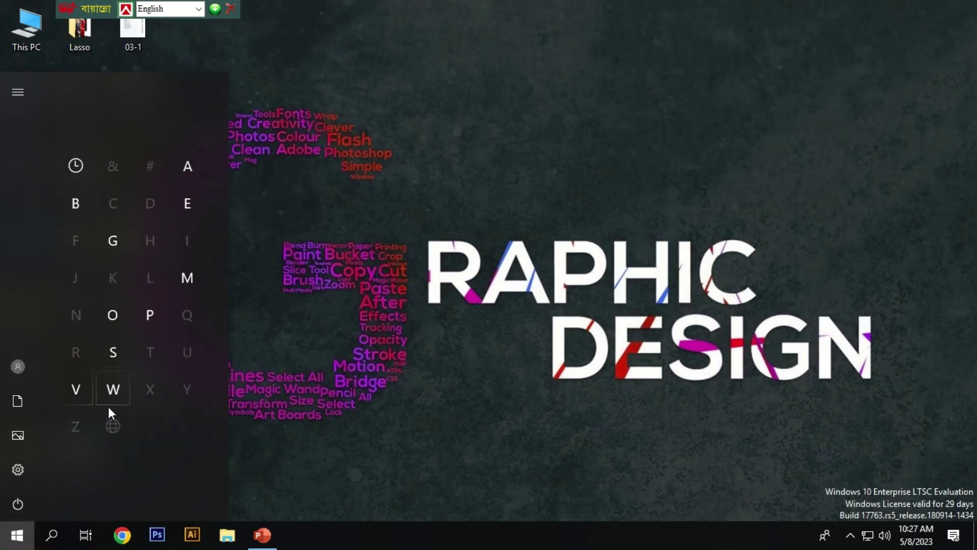
left_click(110, 390)
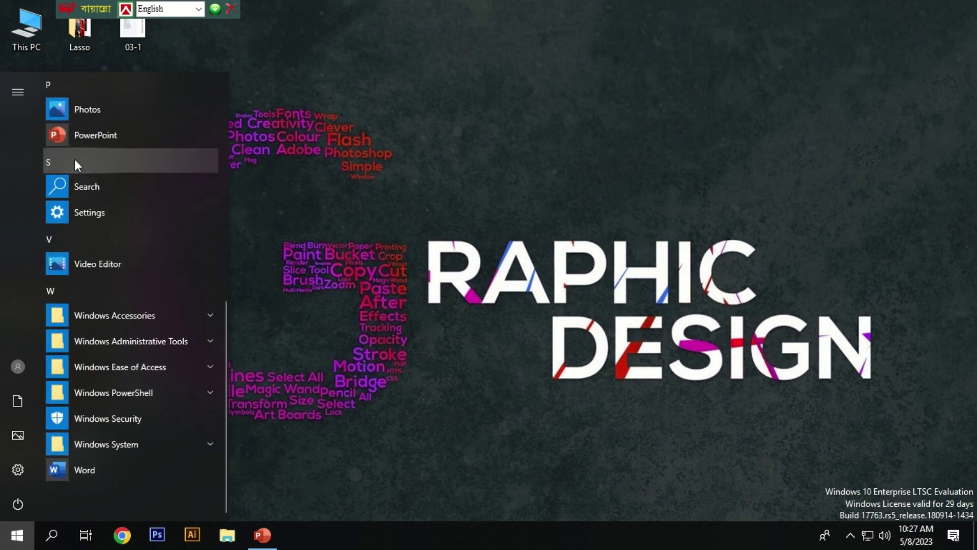
left_click(93, 474)
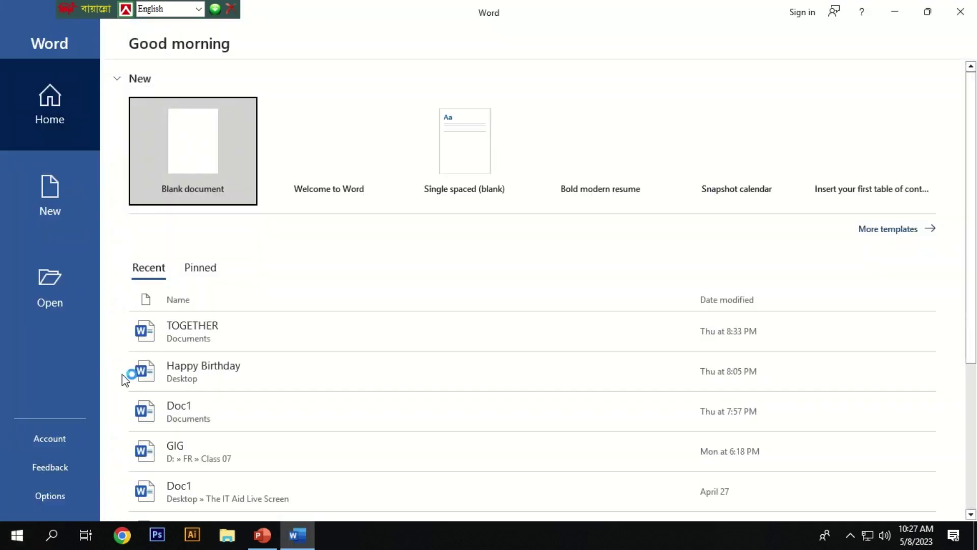
left_click(197, 152)
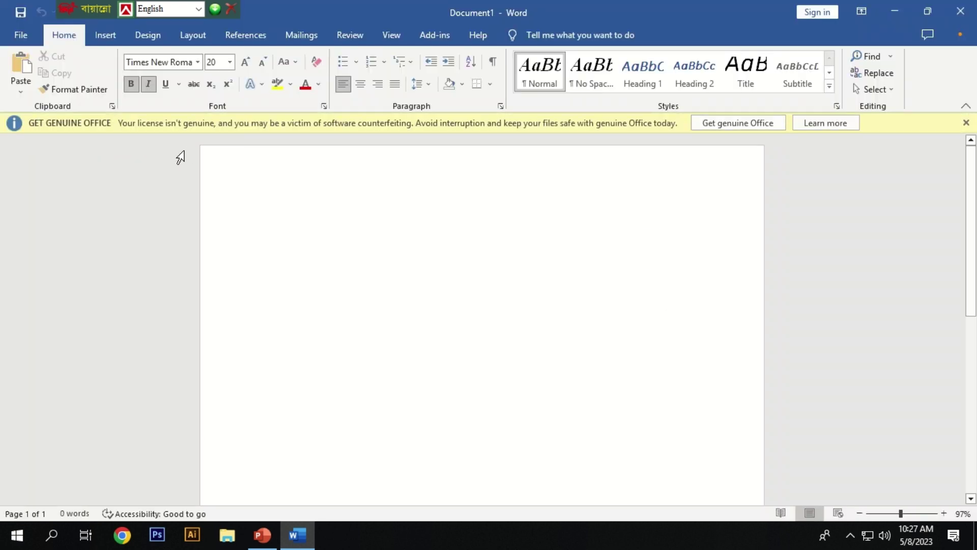
left_click(197, 62)
left_click(375, 148)
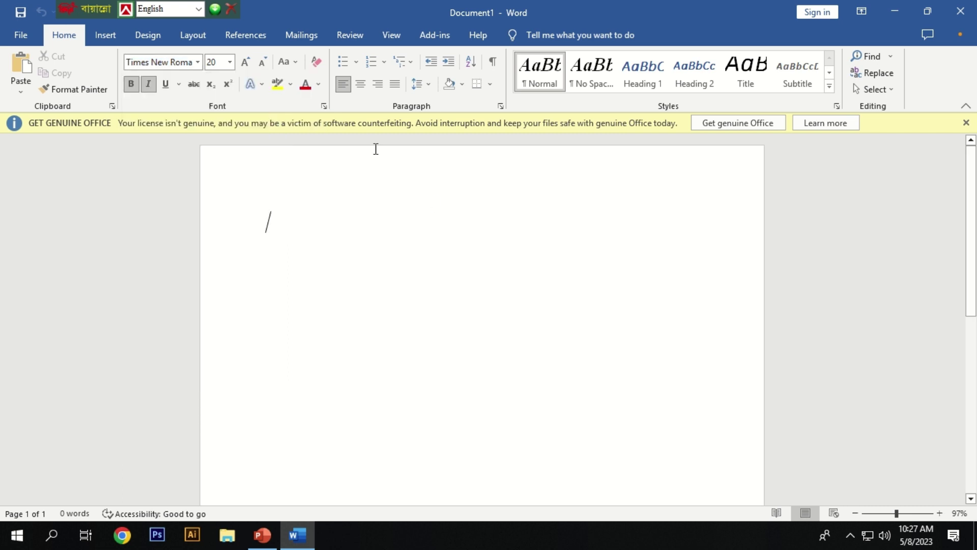
Choose the SutonnyMJ font in Bold style at size 22 in the font settings.
left_click(324, 107)
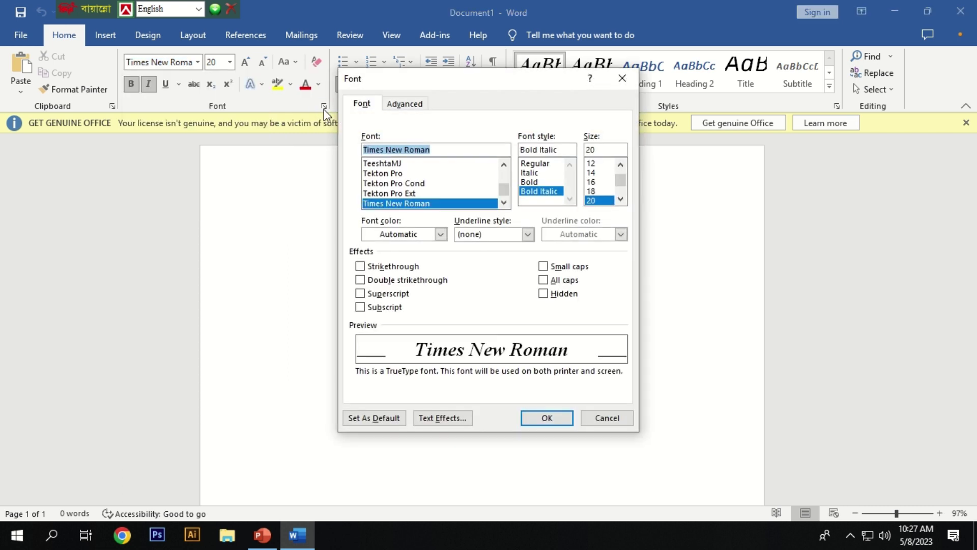
key("BackSpace")
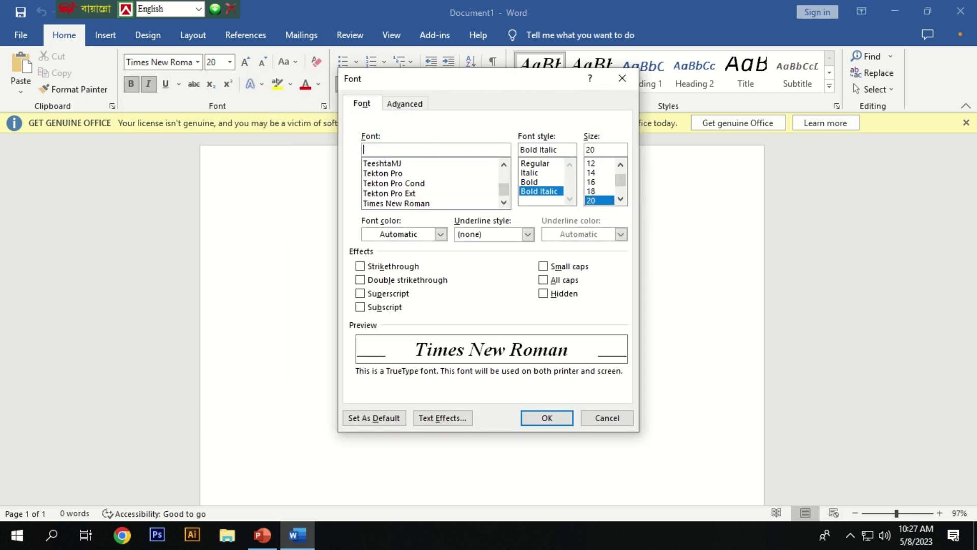
type("su")
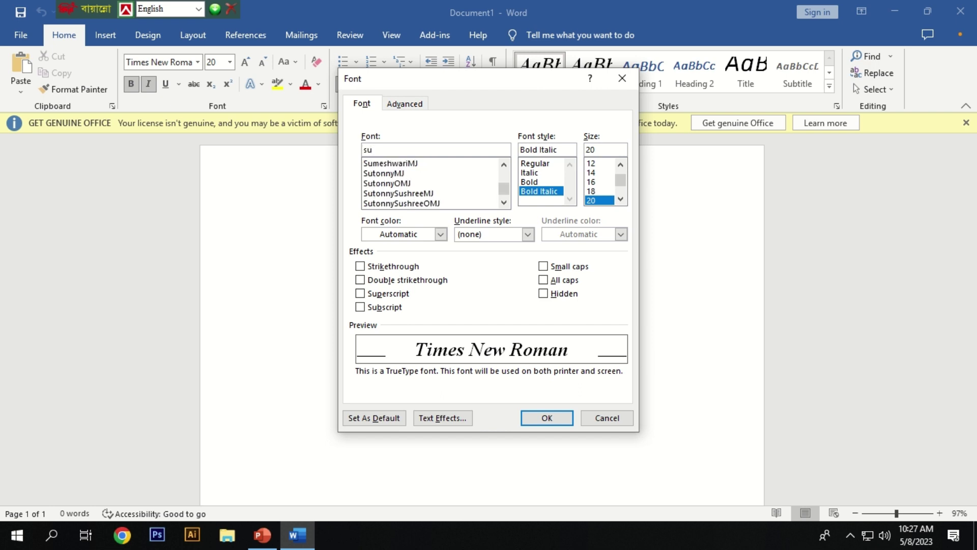
left_click(392, 173)
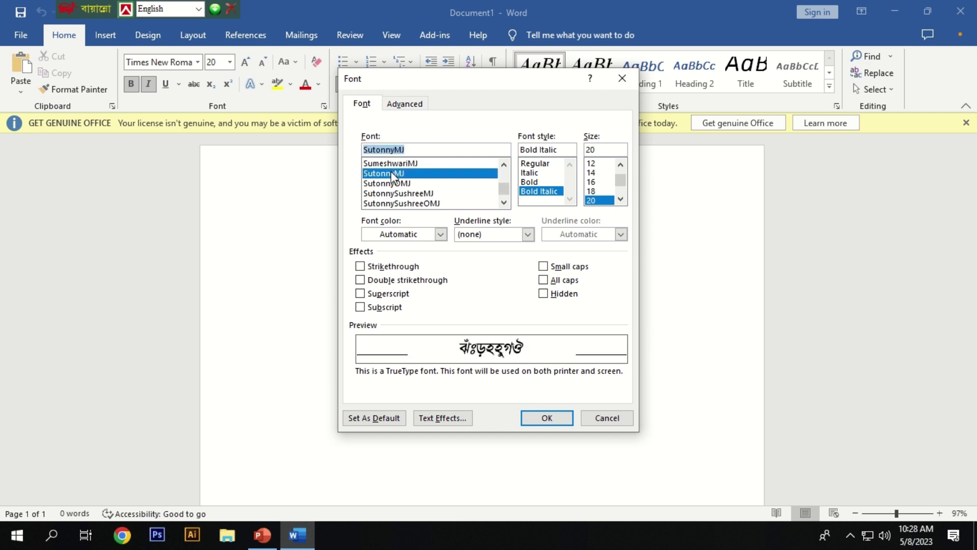
left_click(536, 185)
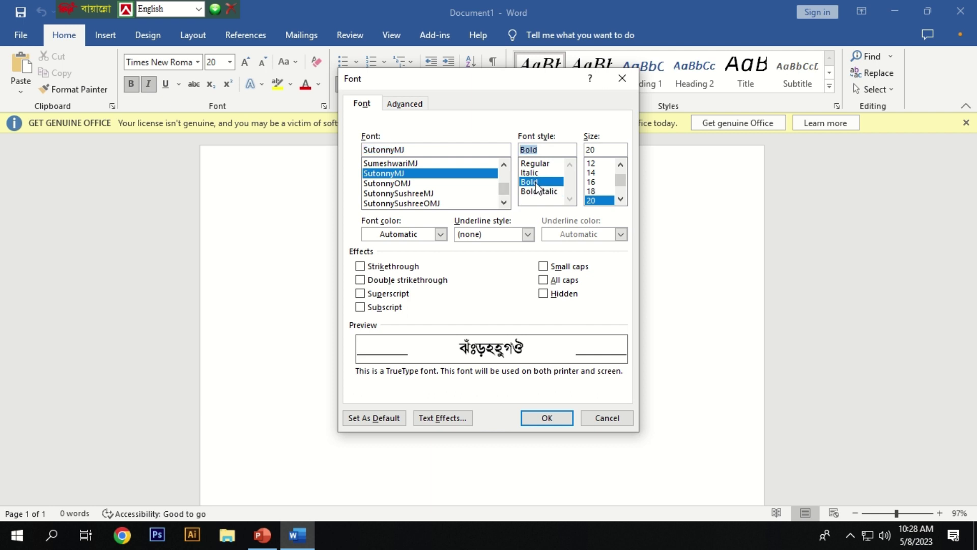
left_click(620, 199)
left_click(597, 200)
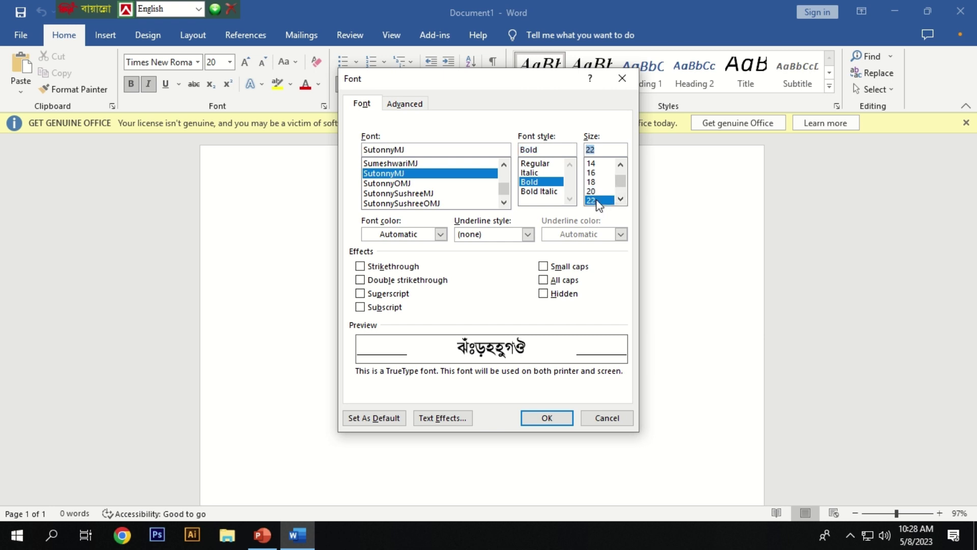
Make SutonnyMJ, 22 pt, Bold the default font for all documents based on the Normal template.
left_click(368, 422)
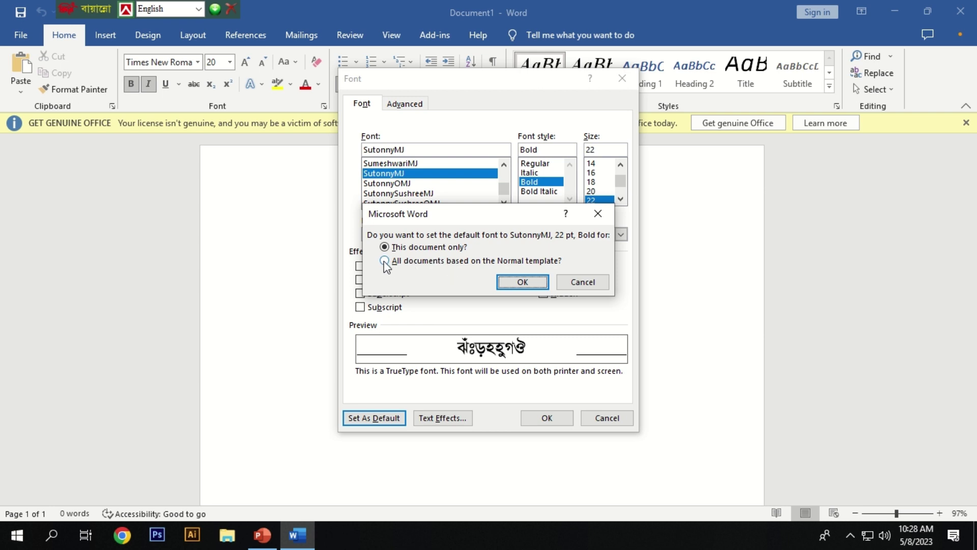
left_click(384, 261)
left_click(526, 281)
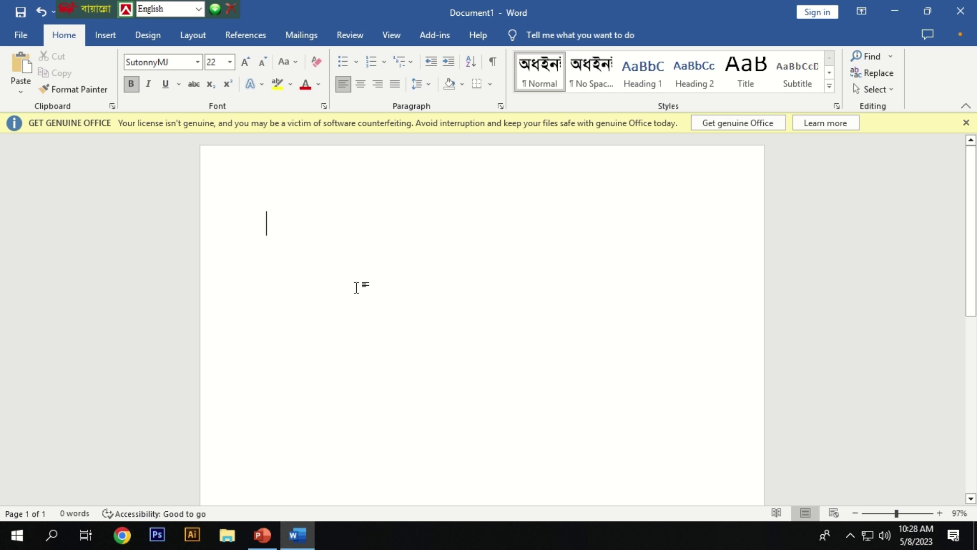
Switch the Bijoy keyboard to Bijoy Classic and write "আমার সোনার বাংলা" as sample text on the blank page.
key("ctrl+alt+b")
type("আমা")
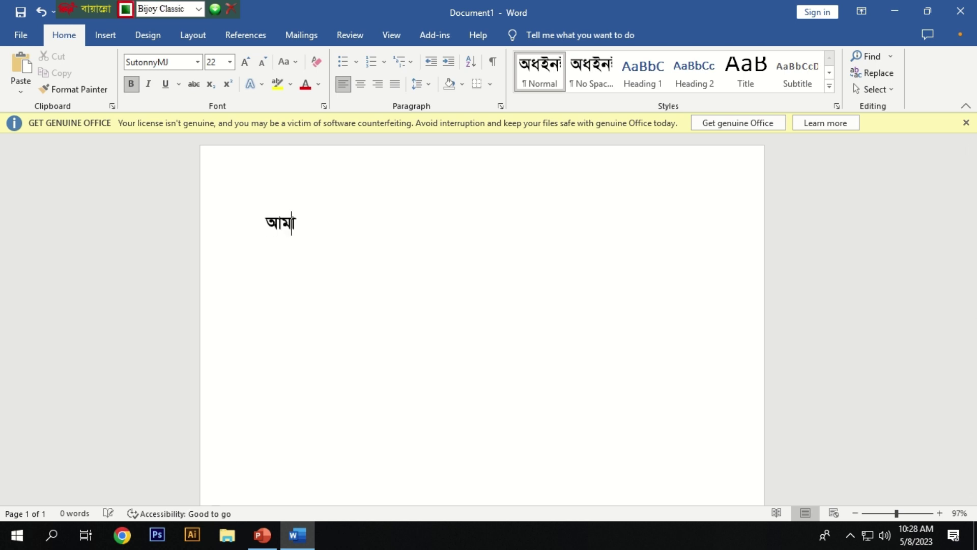
type("র chf")
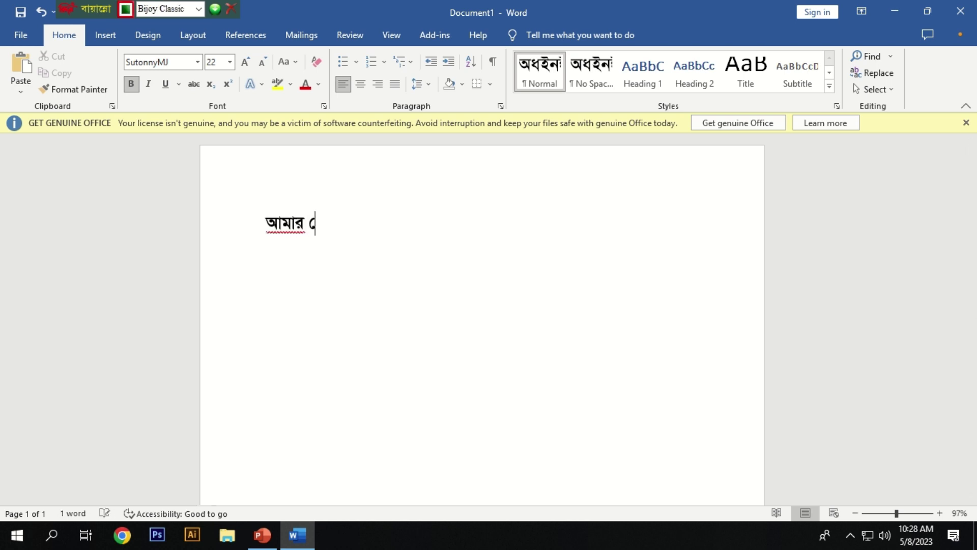
key("BackSpace")
key("BackSpace")
type("nfbfj")
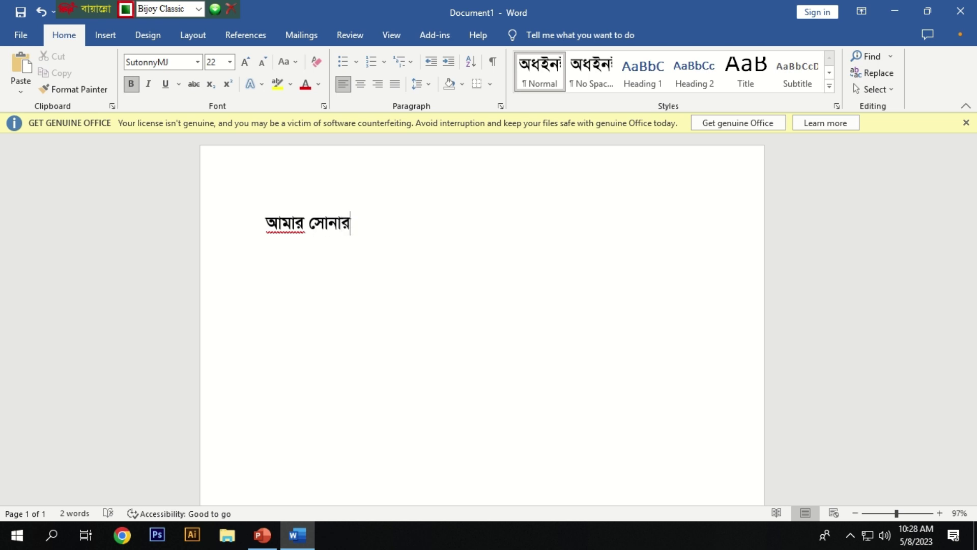
type(" hfq")
key("BackSpace")
type("Qvf")
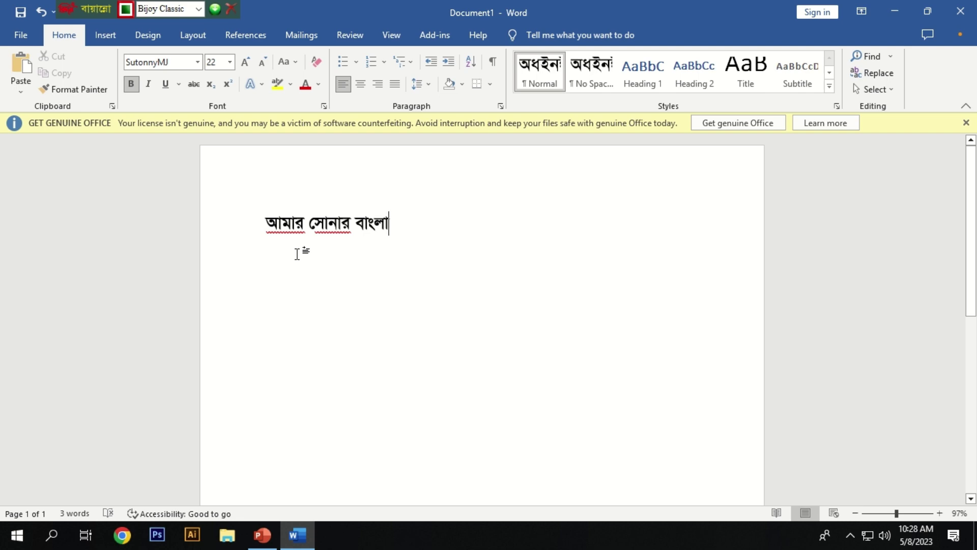
Discard the Bangla sample document without saving, relaunch Word and start a new blank document to check its default font.
left_click(962, 14)
left_click(567, 292)
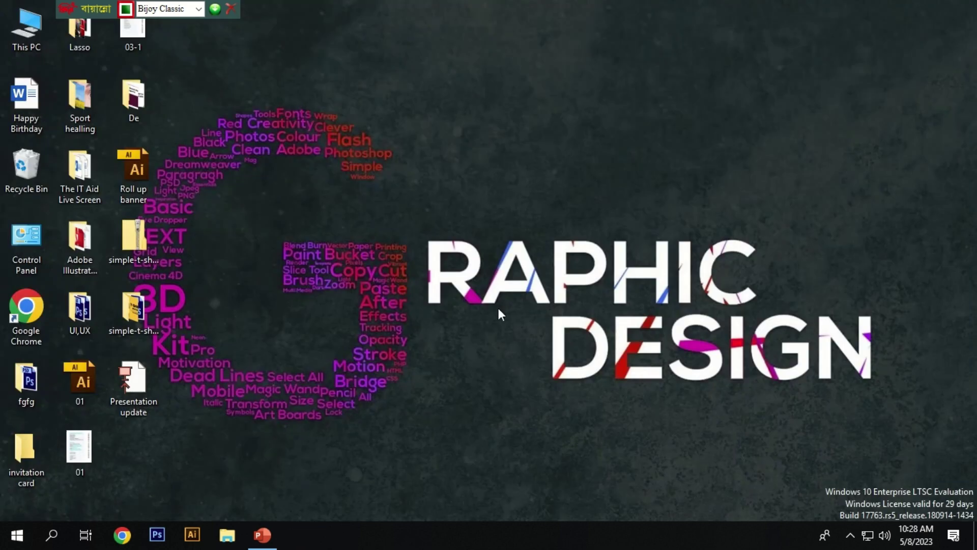
left_click(17, 535)
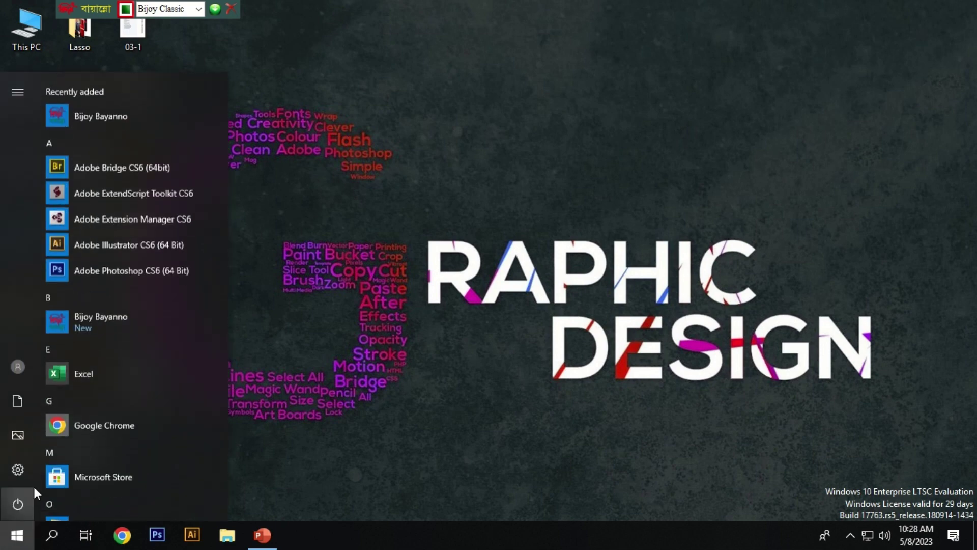
left_click(61, 353)
left_click(115, 389)
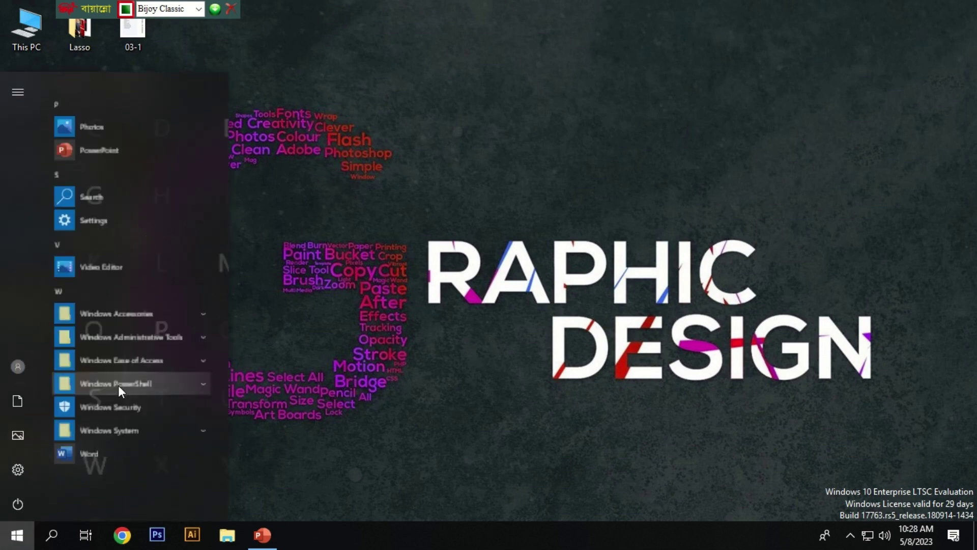
left_click(105, 474)
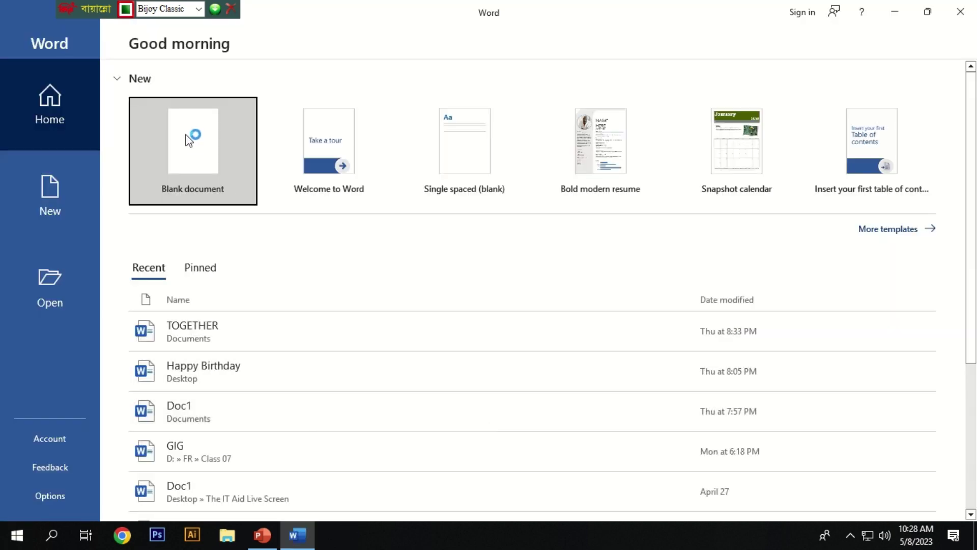
left_click(189, 137)
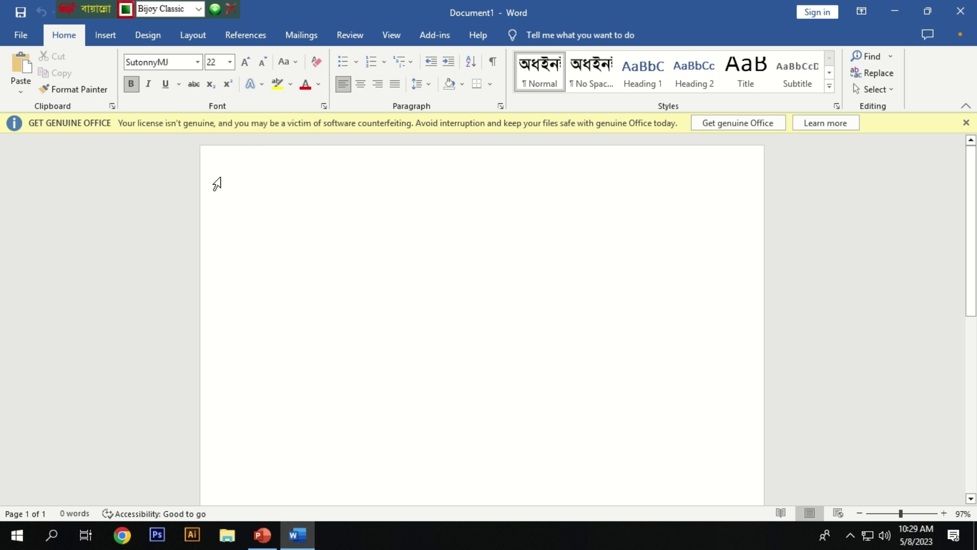
Switch the Bijoy keyboard layout to English and return to the blank page.
left_click(198, 8)
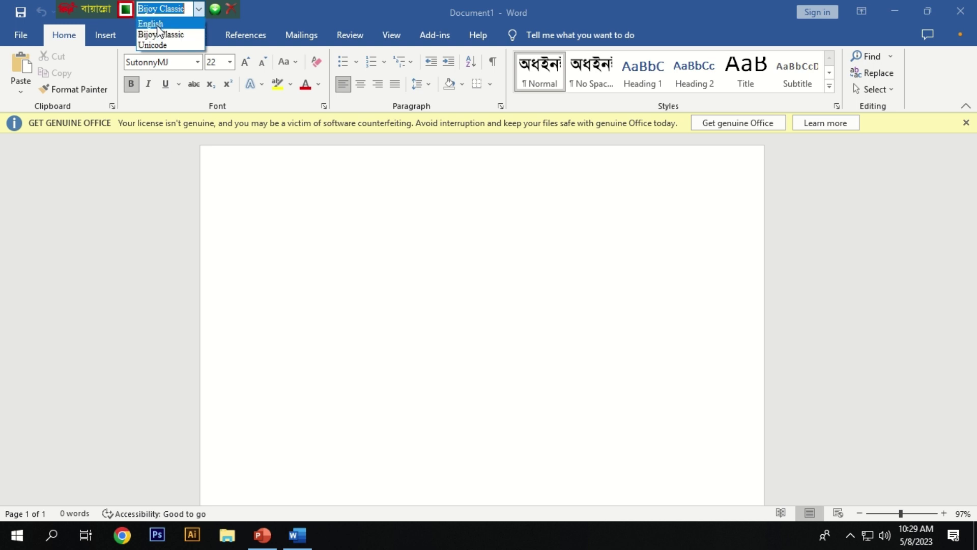
left_click(157, 22)
left_click(283, 197)
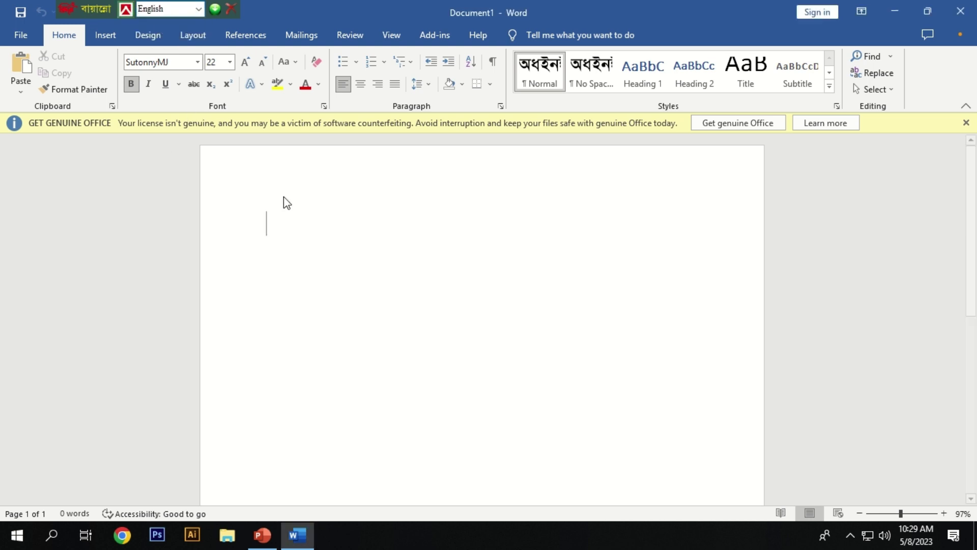
Choose the Calibri font in Regular style at size 11 in the font settings.
left_click(324, 106)
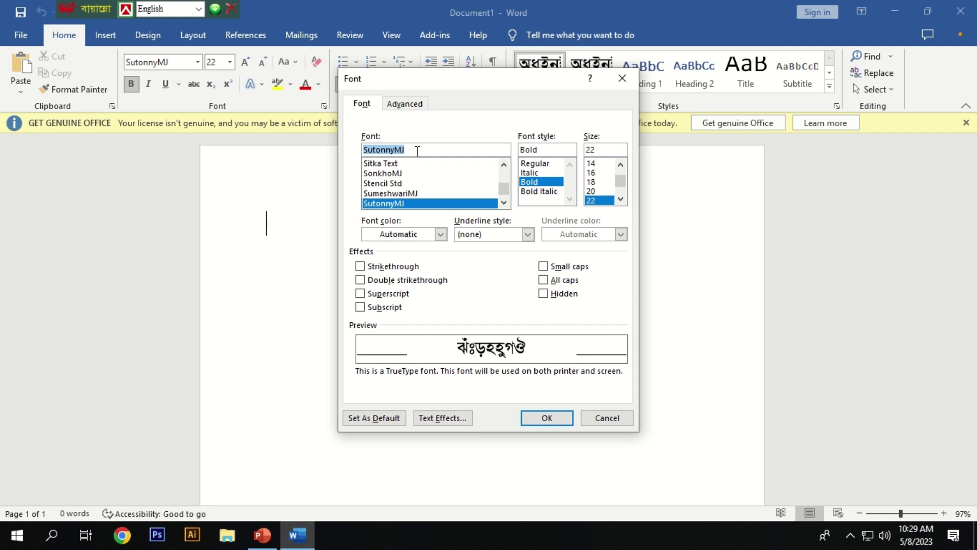
type("ca")
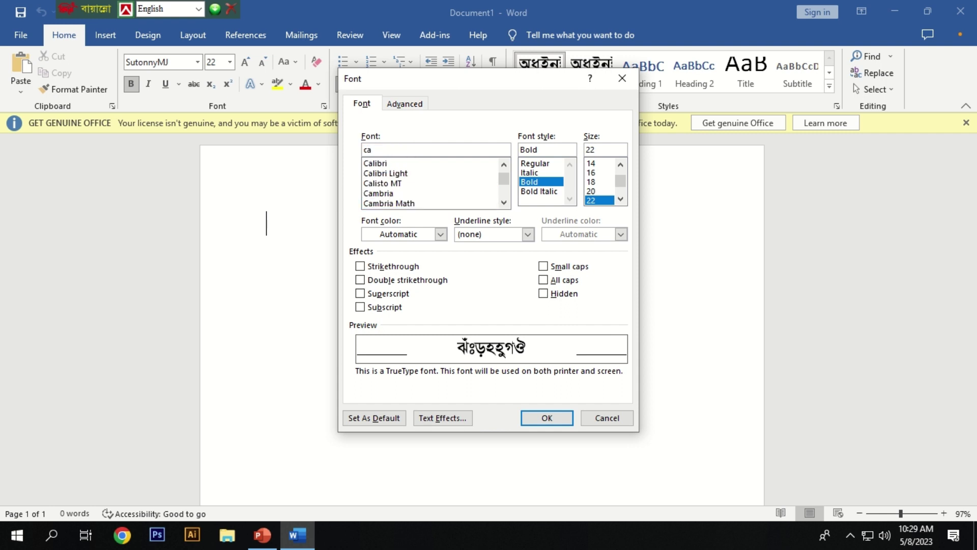
left_click(369, 164)
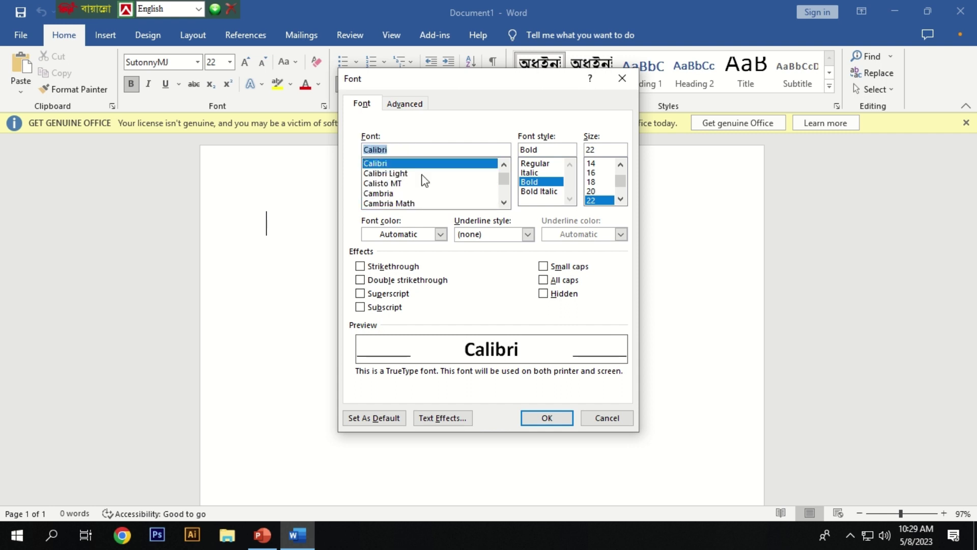
left_click(532, 163)
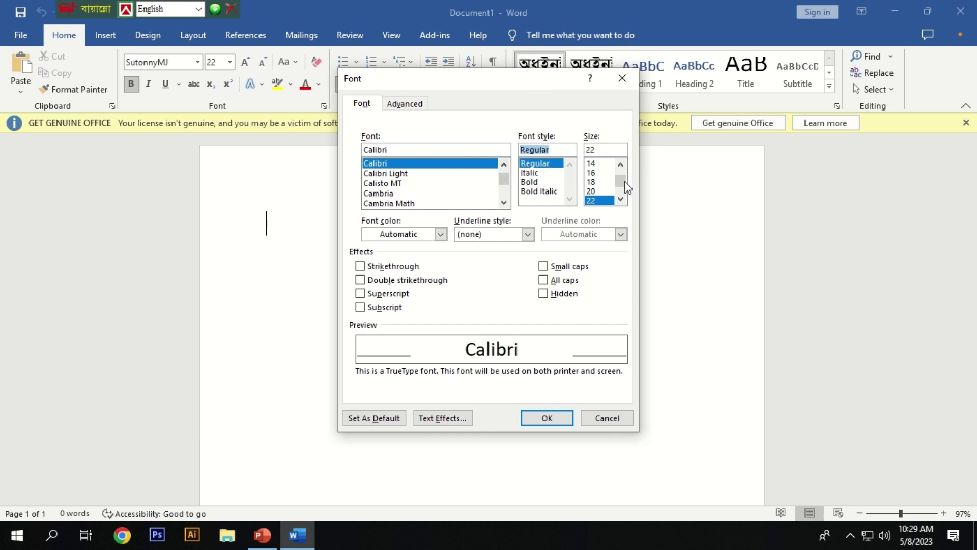
left_click(621, 167)
left_click(621, 167)
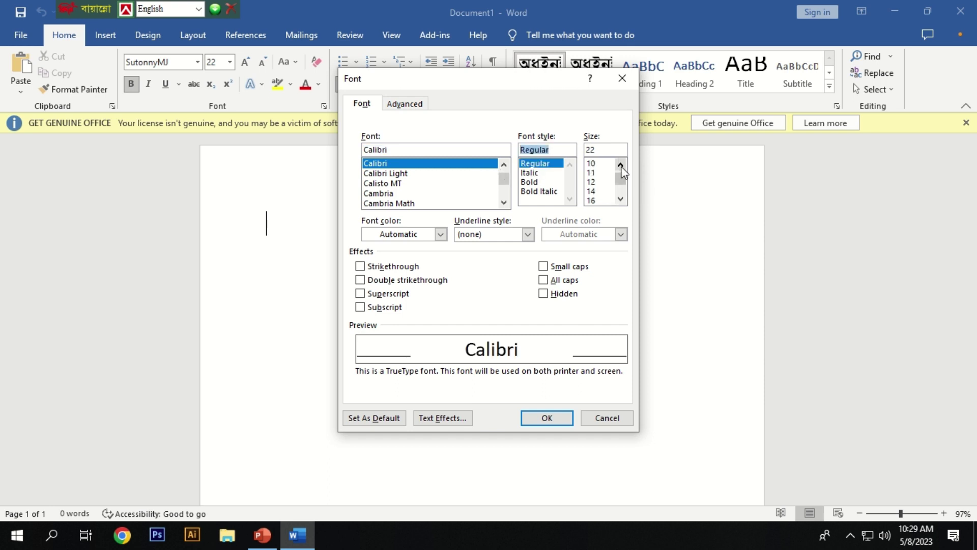
left_click(590, 173)
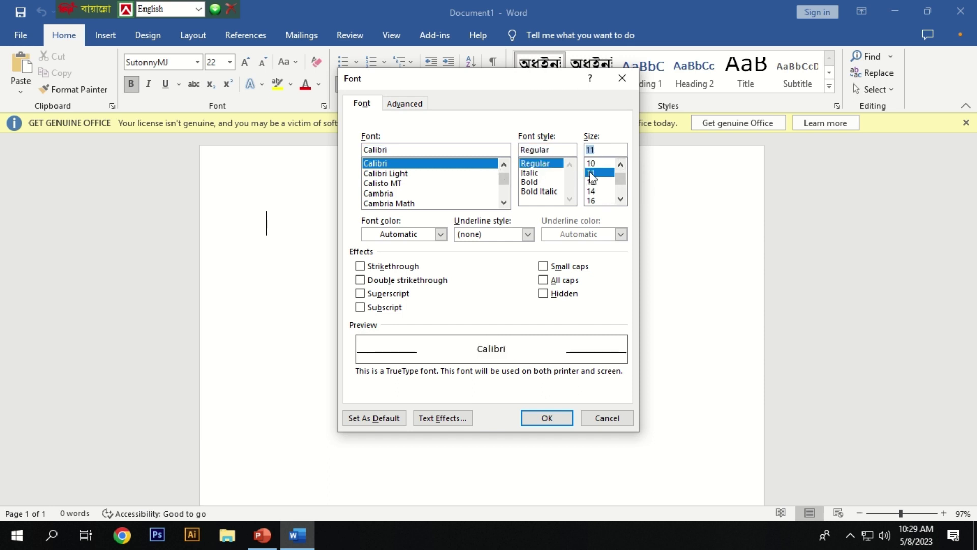
Make Calibri, 11 pt the default font for all documents based on the Normal template.
left_click(375, 417)
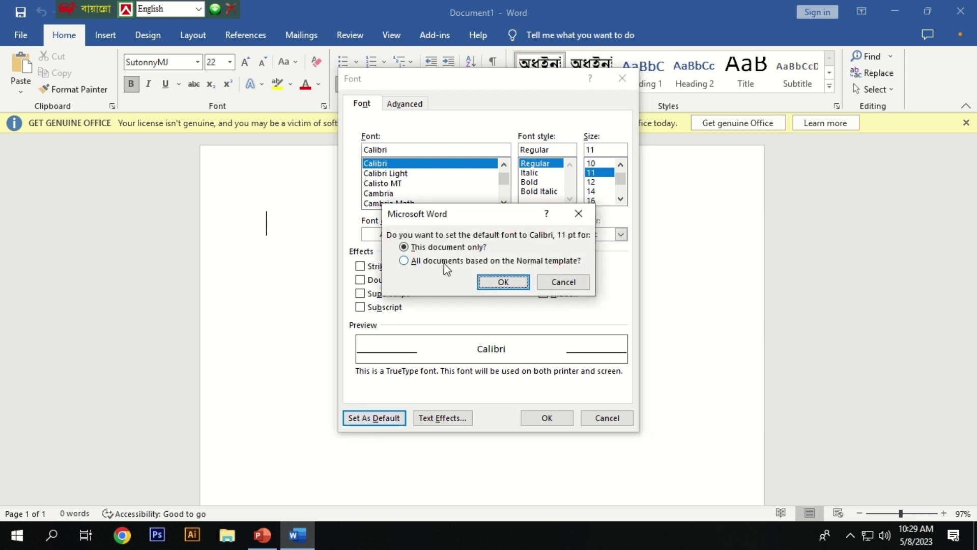
left_click(444, 261)
left_click(496, 281)
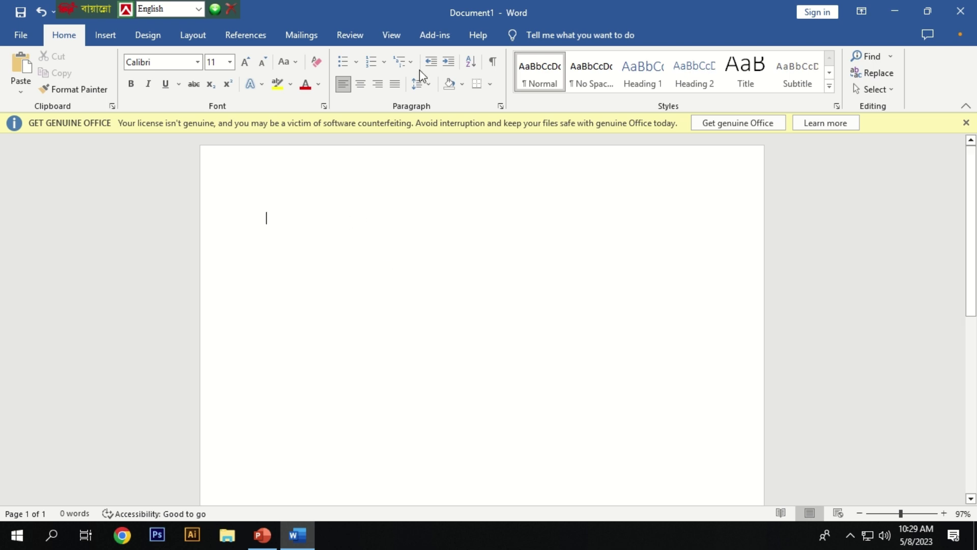
left_click(434, 31)
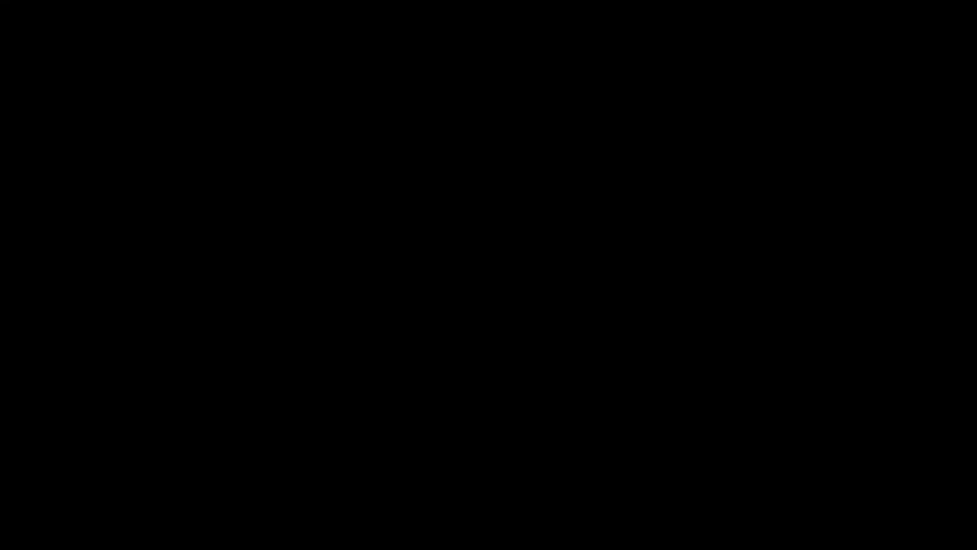